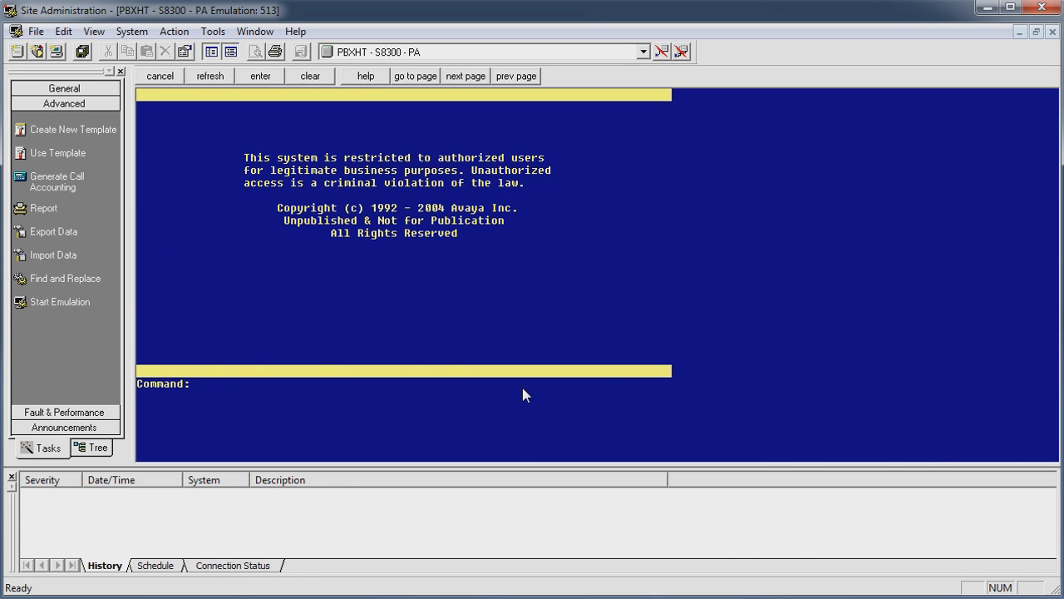
Step: Open the feature-access-codes change form, then cancel it without changes
{"action": "type", "text": "ch fe"}
{"action": "key", "text": "Return"}
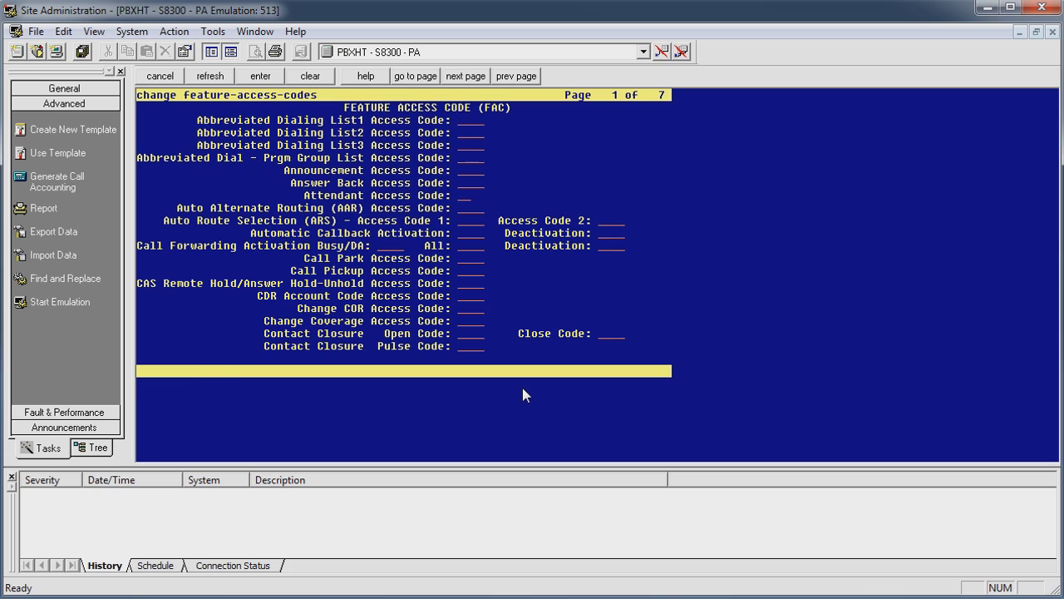
{"action": "key", "text": "F1"}
Step: Display the dial plan analysis table: 1, 8 and 9 as fac, # as dac
{"action": "type", "text": "disp fde"}
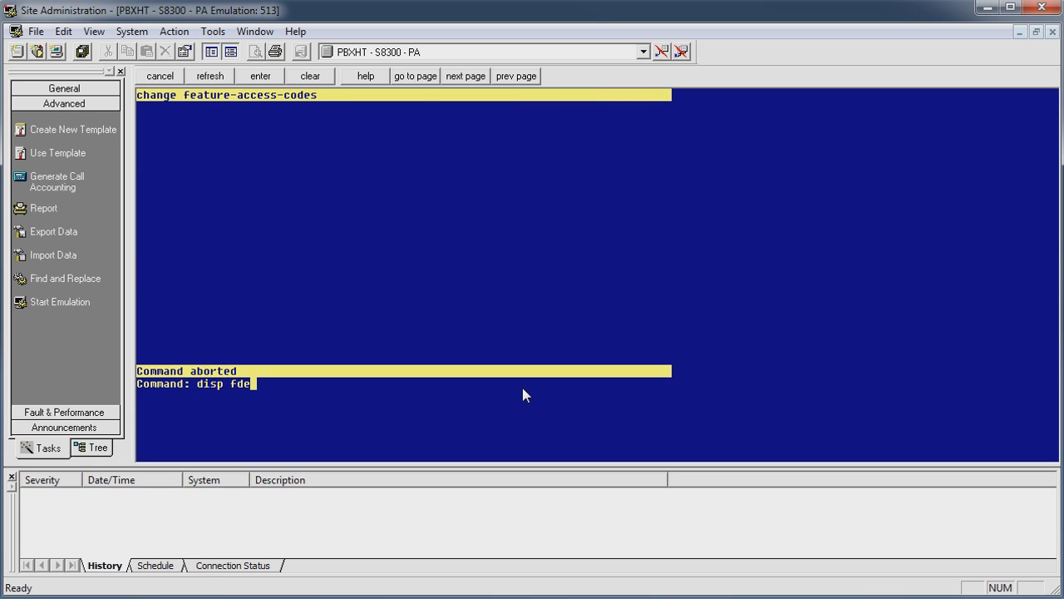
{"action": "key", "text": "BackSpace"}
{"action": "key", "text": "BackSpace"}
{"action": "key", "text": "BackSpace"}
{"action": "type", "text": "di"}
{"action": "key", "text": "Return"}
{"action": "type", "text": "an"}
{"action": "key", "text": "Return"}
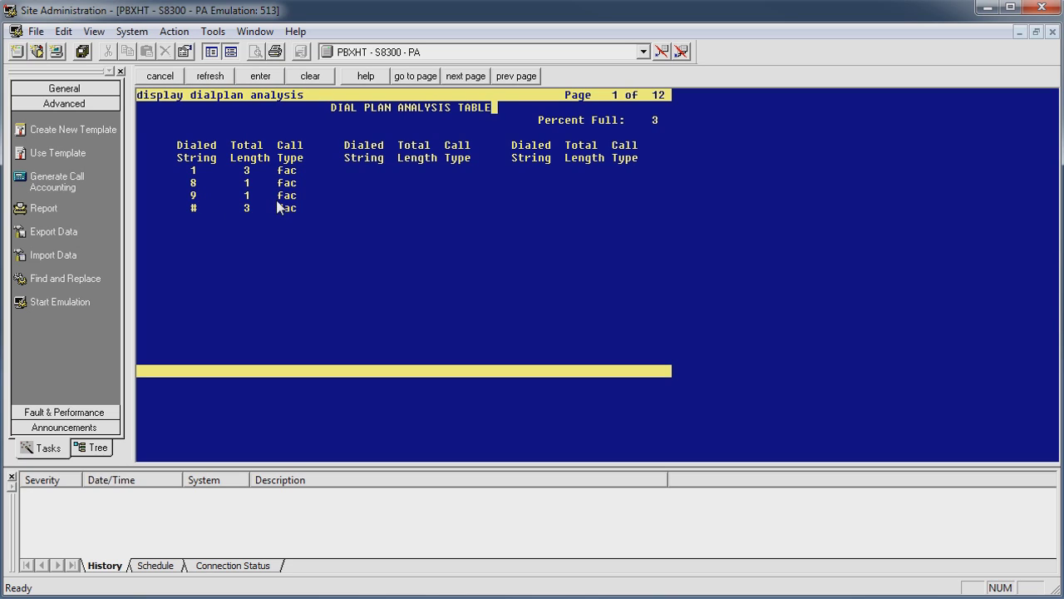
{"action": "left_click", "coordinate": [154, 76]}
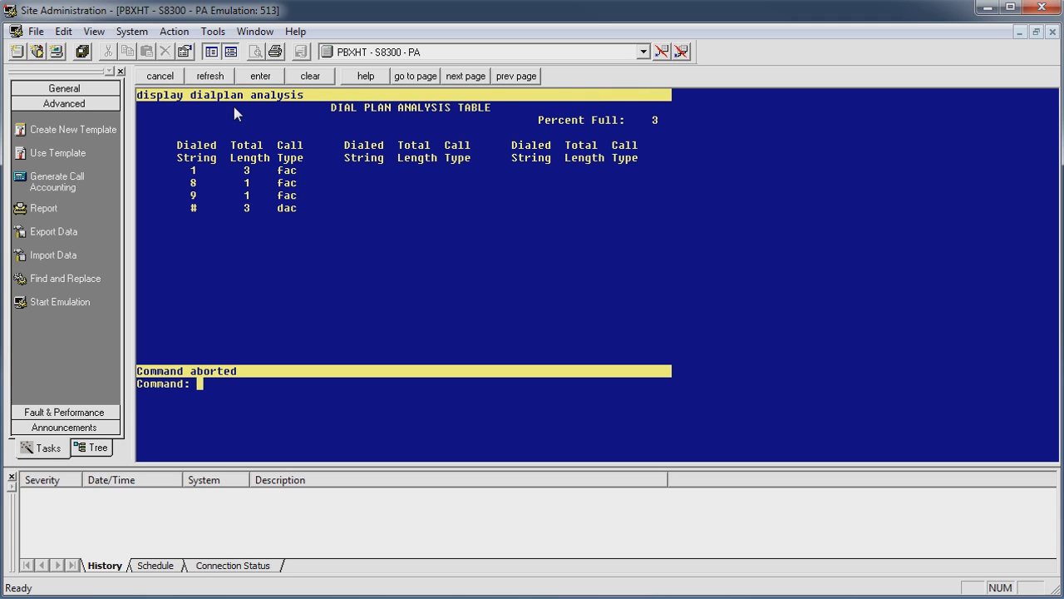
Step: In change feature-access-codes, set AAR Access Code to 8 and ARS Access Code 1 to 9
{"action": "type", "text": "ch fe"}
{"action": "key", "text": "Return"}
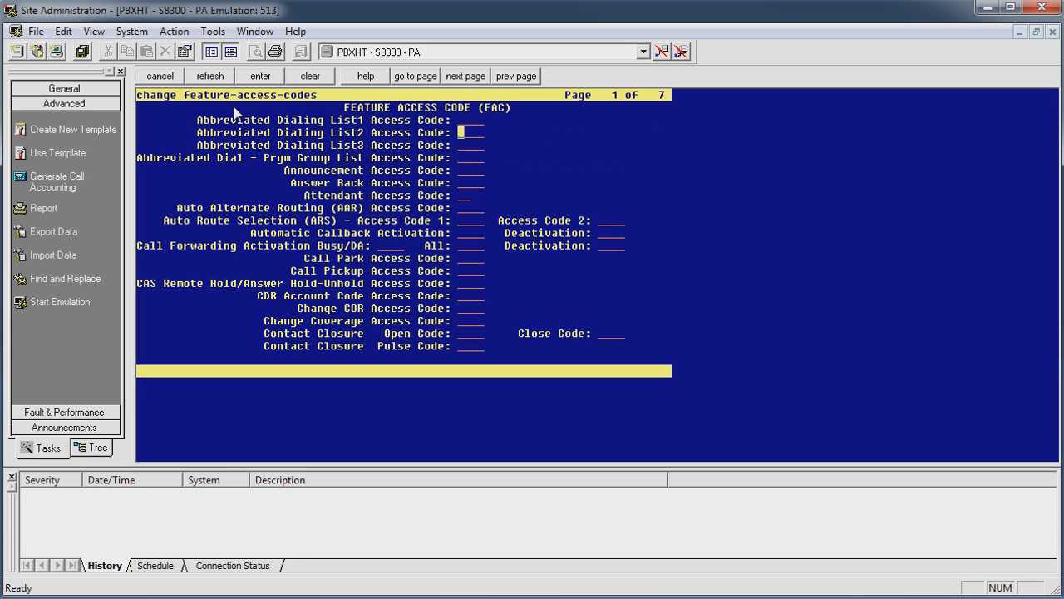
{"action": "key", "text": "Tab"}
{"action": "key", "text": "Tab"}
{"action": "key", "text": "Tab"}
{"action": "key", "text": "Tab"}
{"action": "key", "text": "Tab"}
{"action": "key", "text": "Tab"}
{"action": "type", "text": "8"}
{"action": "key", "text": "Tab"}
{"action": "type", "text": "9"}
{"action": "key", "text": "Tab"}
Step: Submit the feature access codes and show them read-only
{"action": "key", "text": "Return"}
{"action": "type", "text": "disp feat"}
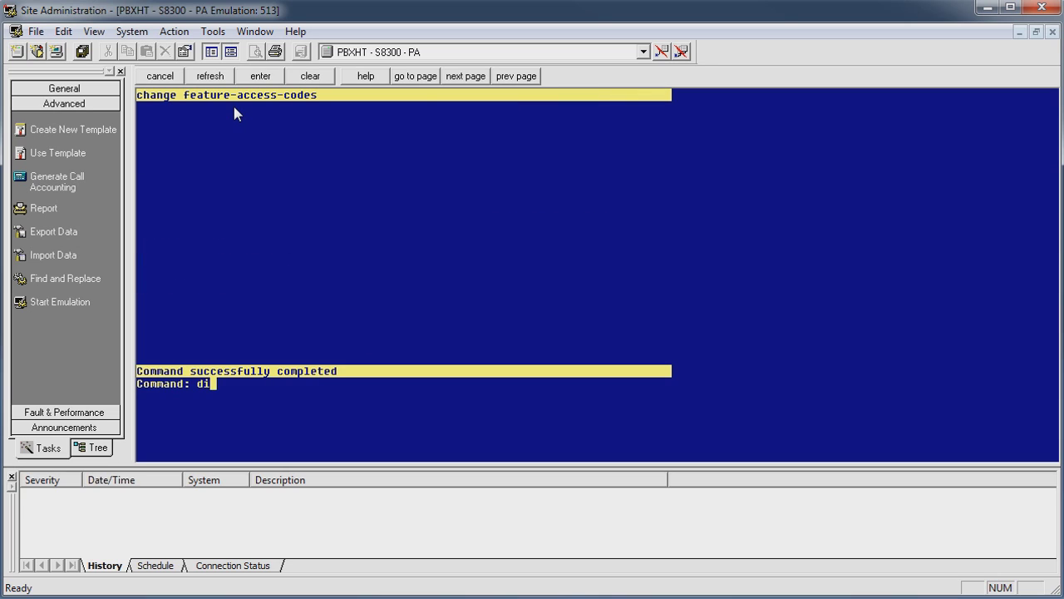
{"action": "key", "text": "Return"}
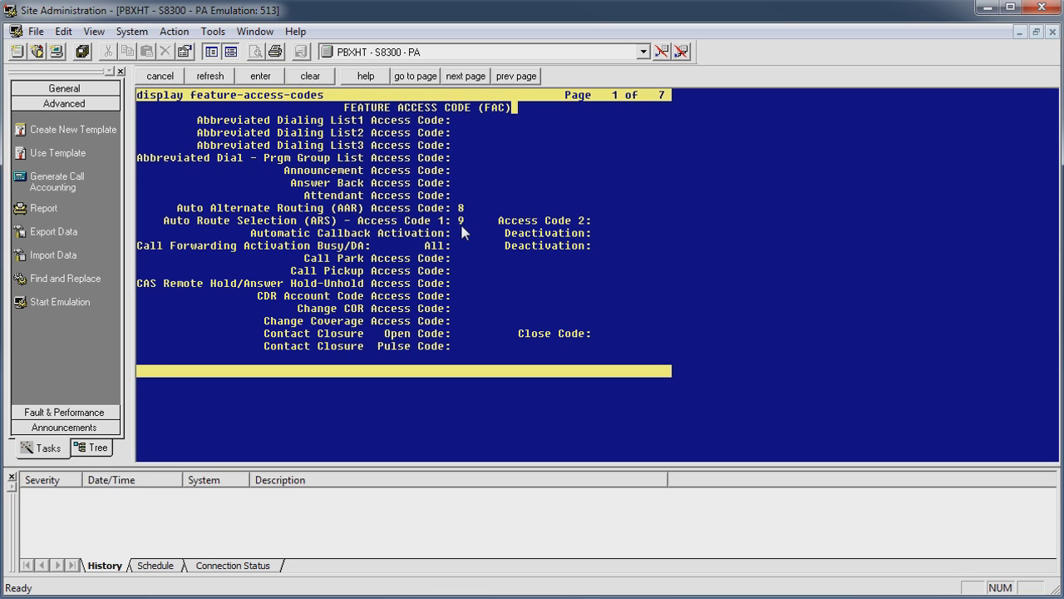
{"action": "key", "text": "F1"}
{"action": "key", "text": "Escape"}
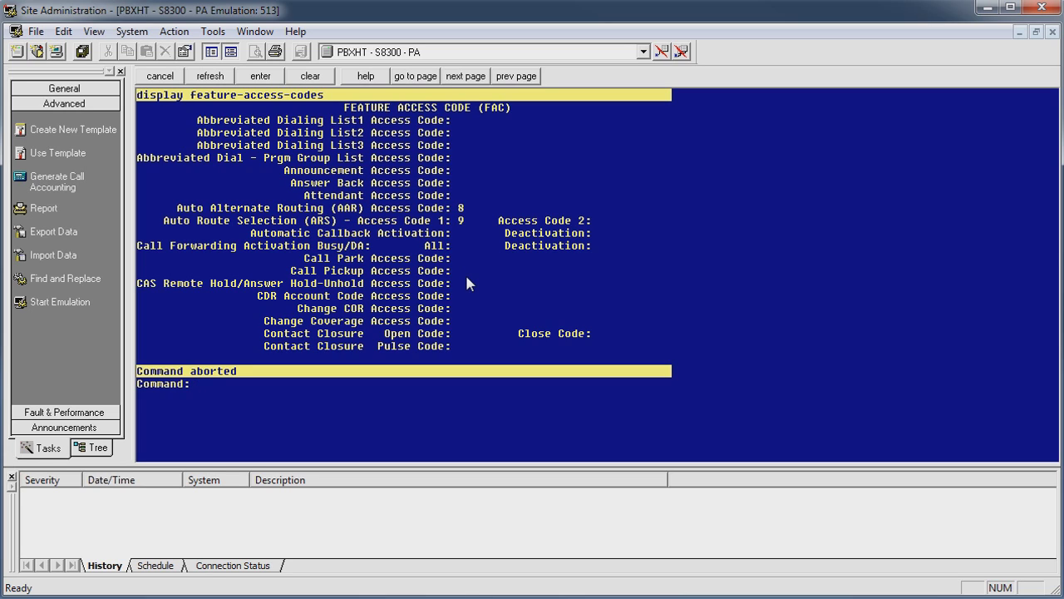
{"action": "type", "text": "change ars analysis "}
{"action": "type", "text": "13"}
Step: Enter dialed string 1303 on the empty second page of ARS analysis 13
{"action": "key", "text": "Return"}
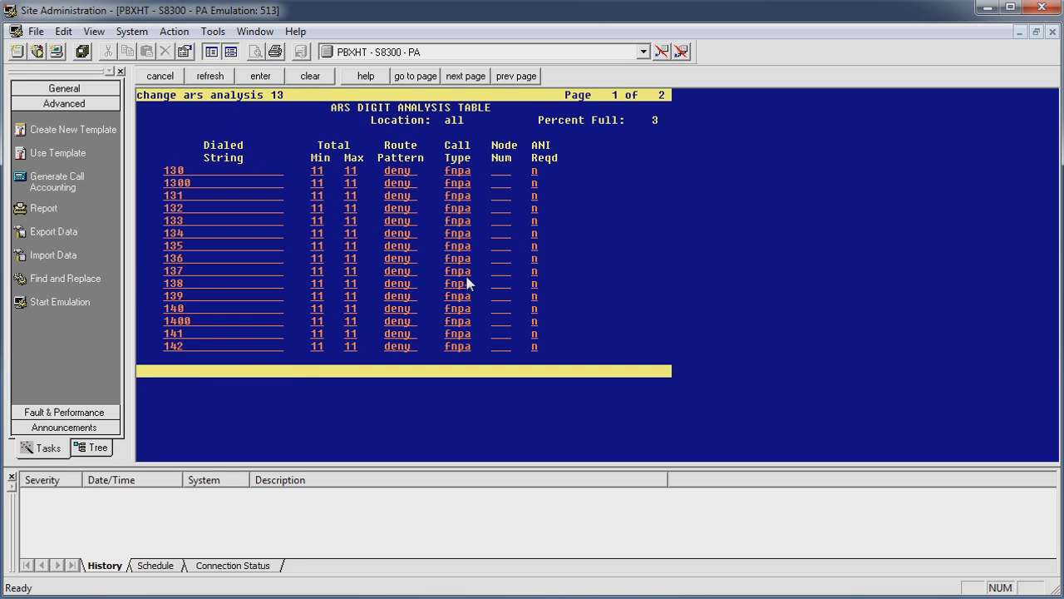
{"action": "key", "text": "Down"}
{"action": "key", "text": "Down"}
{"action": "key", "text": "Down"}
{"action": "key", "text": "Down"}
{"action": "key", "text": "Down"}
{"action": "key", "text": "F7"}
{"action": "type", "text": "1"}
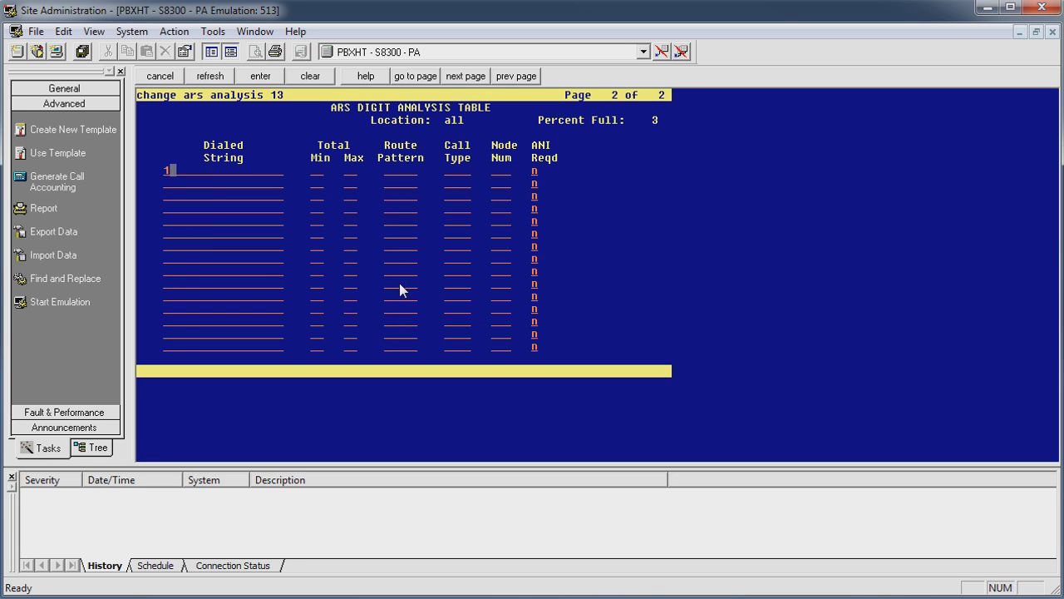
{"action": "type", "text": "303"}
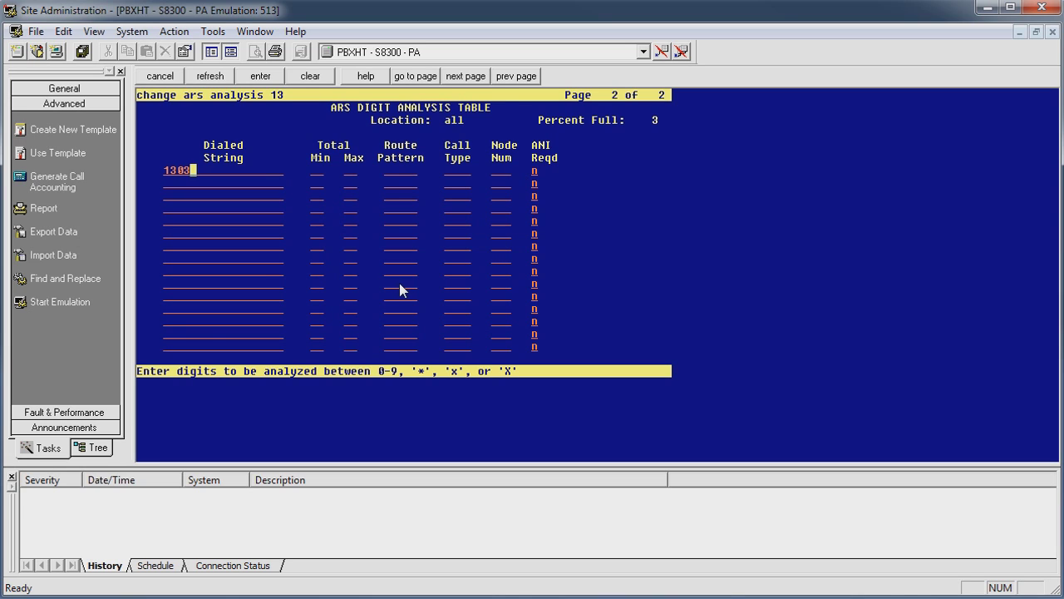
{"action": "type", "text": "5551212"}
{"action": "key", "text": "BackSpace"}
{"action": "key", "text": "BackSpace"}
{"action": "key", "text": "BackSpace"}
{"action": "key", "text": "BackSpace"}
{"action": "key", "text": "BackSpace"}
{"action": "key", "text": "BackSpace"}
{"action": "key", "text": "BackSpace"}
{"action": "type", "text": "xxxxxxx"}
{"action": "key", "text": "BackSpace"}
{"action": "key", "text": "BackSpace"}
{"action": "key", "text": "BackSpace"}
{"action": "key", "text": "BackSpace"}
{"action": "key", "text": "BackSpace"}
{"action": "key", "text": "BackSpace"}
{"action": "key", "text": "BackSpace"}
{"action": "key", "text": "BackSpace"}
{"action": "type", "text": "3"}
{"action": "key", "text": "Tab"}
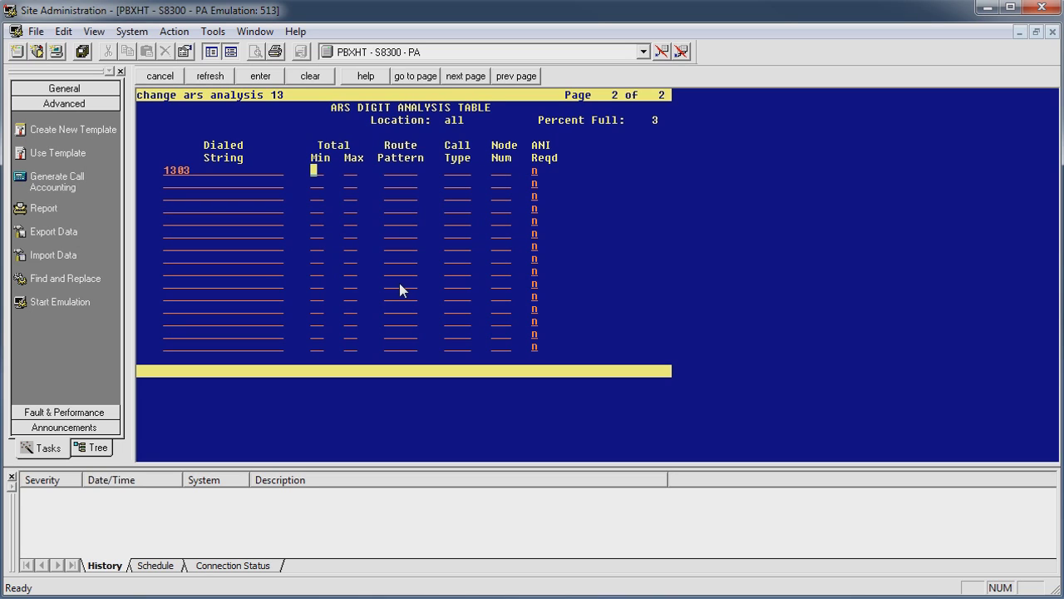
Step: Give entry 1303 Total Min 11, Total Max 11, route pattern 13 and call type fnpa
{"action": "type", "text": "11"}
{"action": "key", "text": "Tab"}
{"action": "type", "text": "11"}
{"action": "key", "text": "Tab"}
{"action": "type", "text": "13"}
{"action": "key", "text": "Tab"}
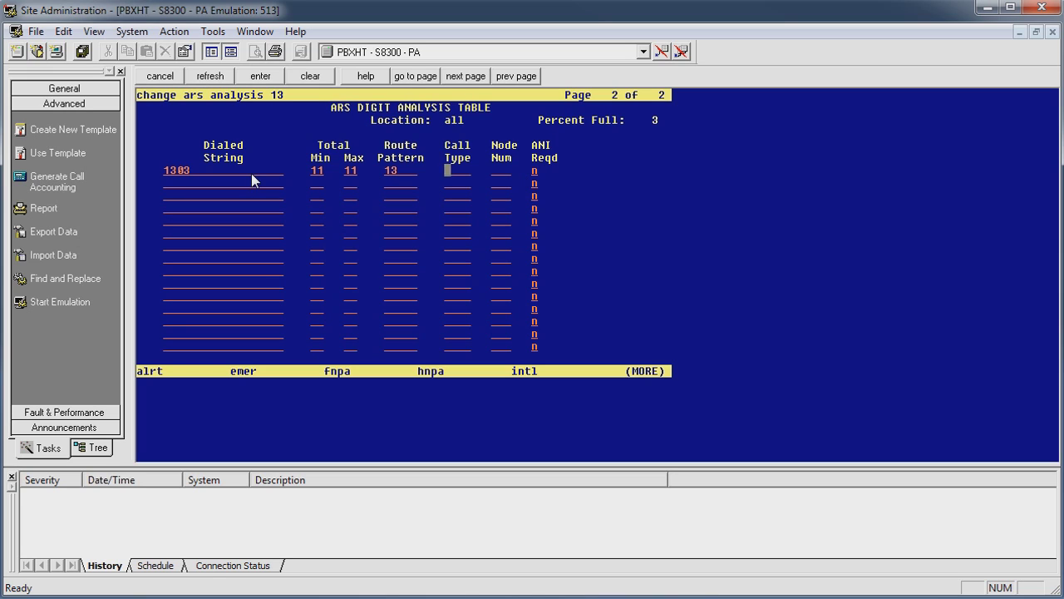
{"action": "type", "text": "fnpa"}
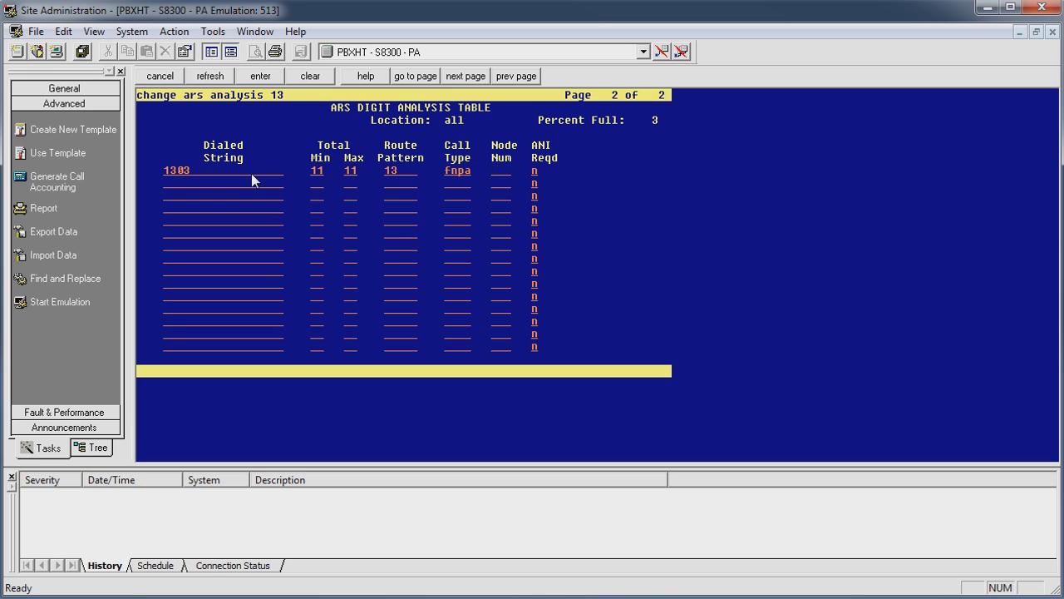
{"action": "key", "text": "Tab"}
Step: Submit the ARS form and review 'display ars analysis 1303' read-only
{"action": "key", "text": "Return"}
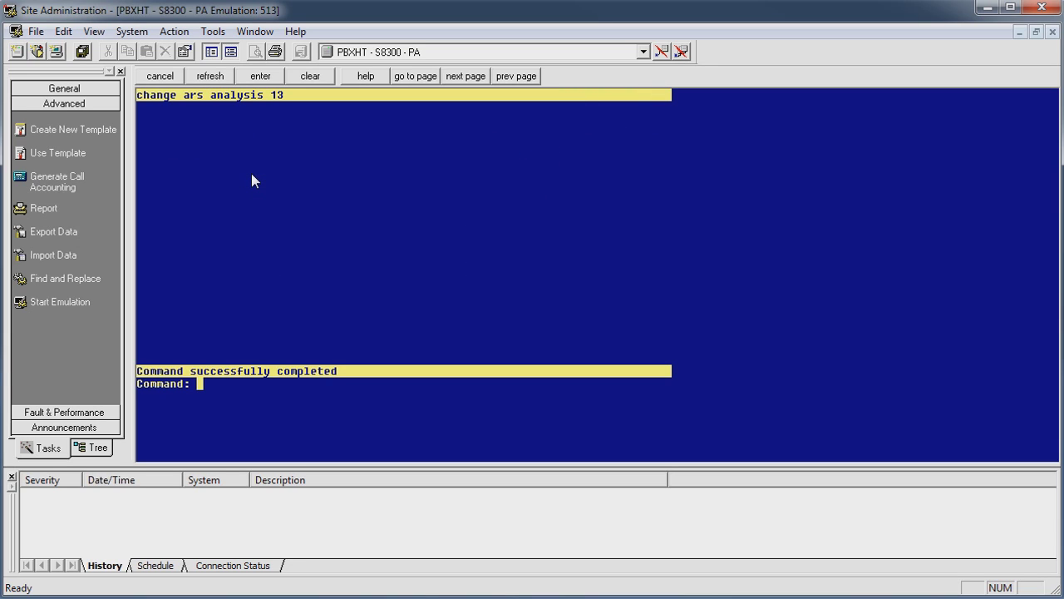
{"action": "type", "text": "disp ara"}
{"action": "key", "text": "BackSpace"}
{"action": "key", "text": "BackSpace"}
{"action": "type", "text": "s analysis 1303"}
{"action": "key", "text": "Return"}
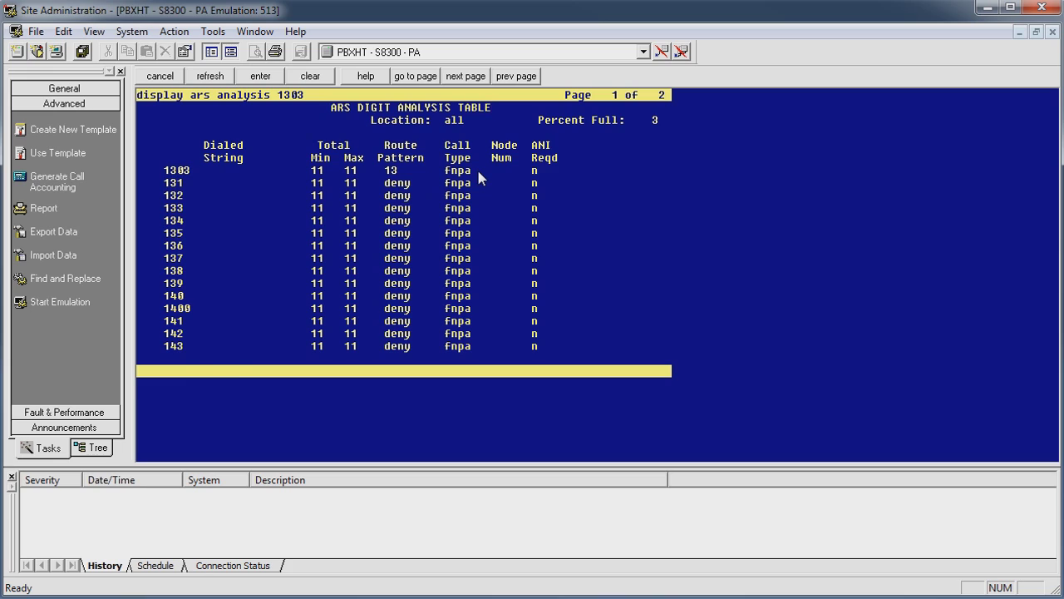
{"action": "key", "text": "Escape"}
Step: Display route pattern 13 (Local/LD), showing trunk group 13 at FRL 0
{"action": "type", "text": "d"}
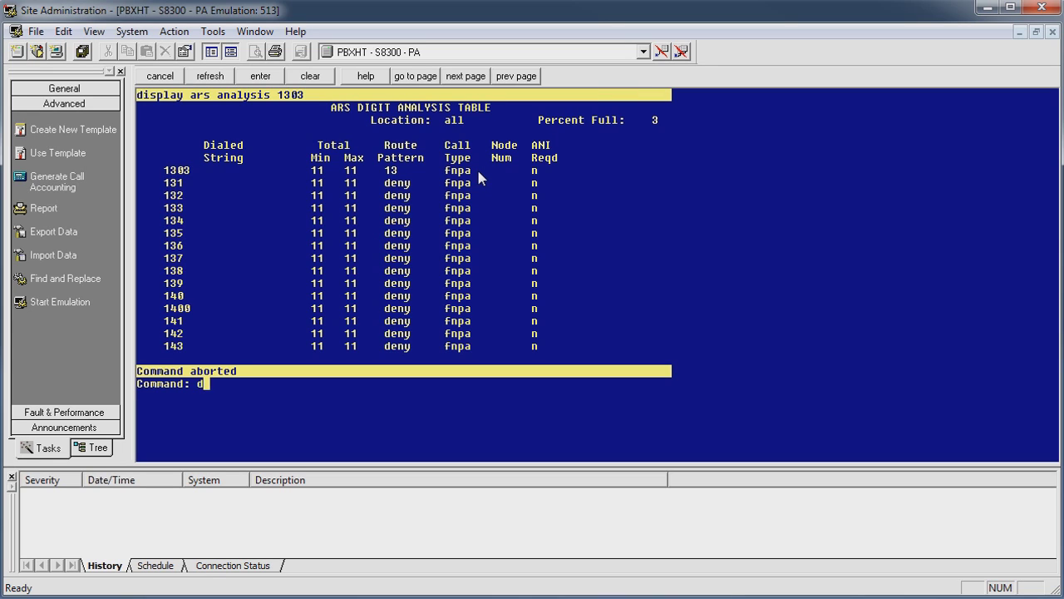
{"action": "type", "text": "isplay route-pattern 13"}
{"action": "key", "text": "Return"}
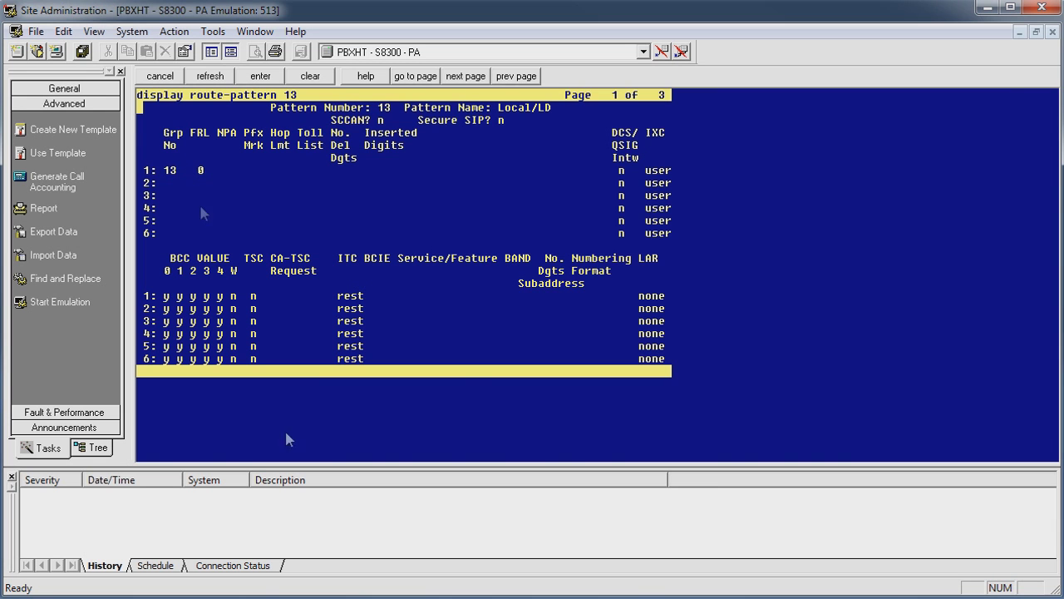
Step: Show trunk group 13 settings (ISDN-PRI Local/LD, type isdn), then enter 'display ars analysis 13'
{"action": "left_click", "coordinate": [157, 78]}
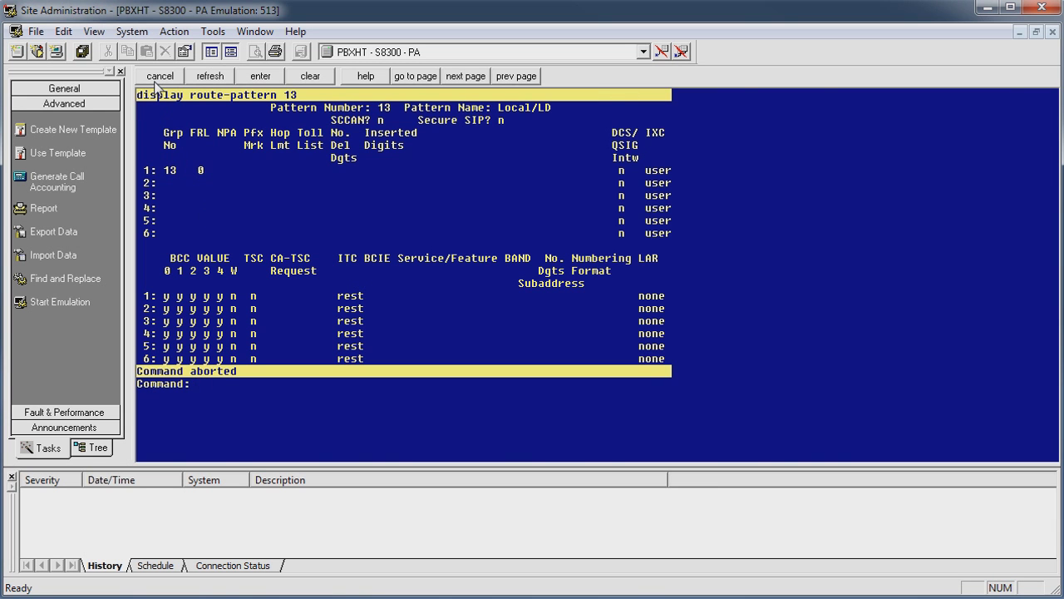
{"action": "type", "text": "display trunk-group 13"}
{"action": "key", "text": "Return"}
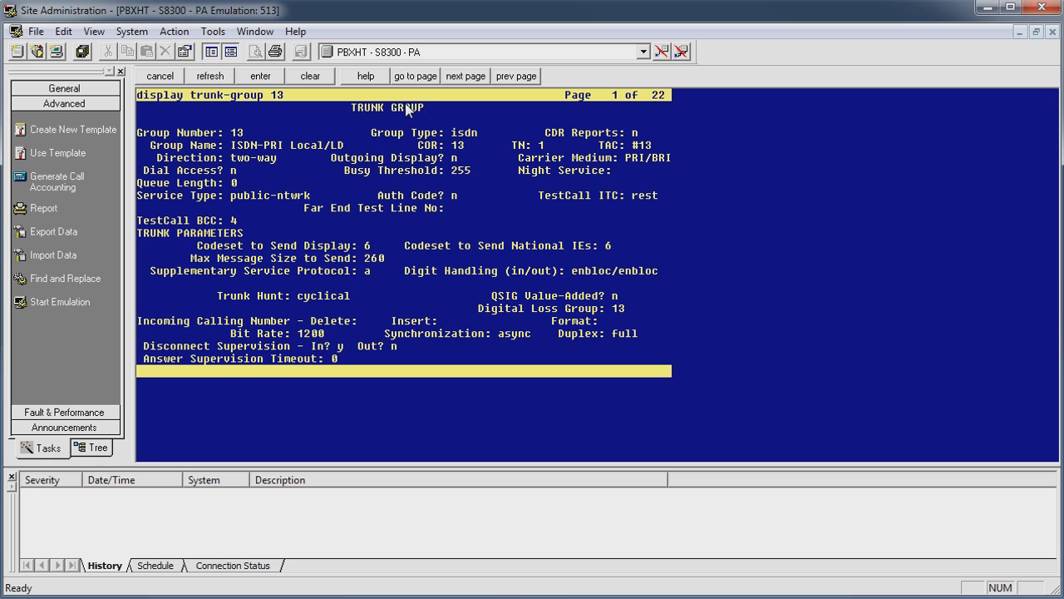
{"action": "key", "text": "Escape"}
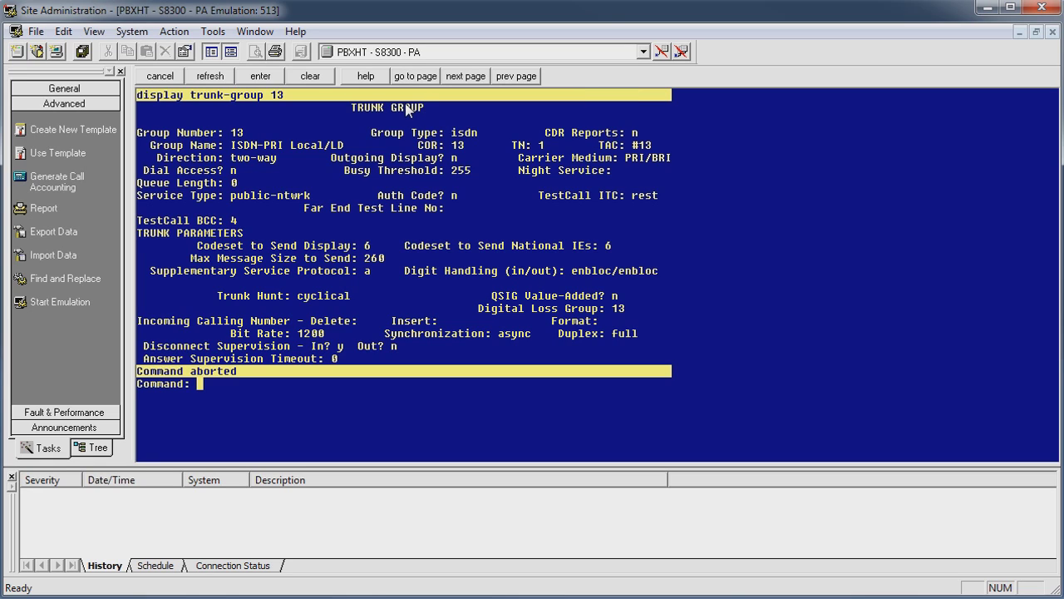
{"action": "type", "text": "display ars analysis 13"}
Step: View the ARS analysis table from 13, then enter 'ch ars ana 1976'
{"action": "key", "text": "Return"}
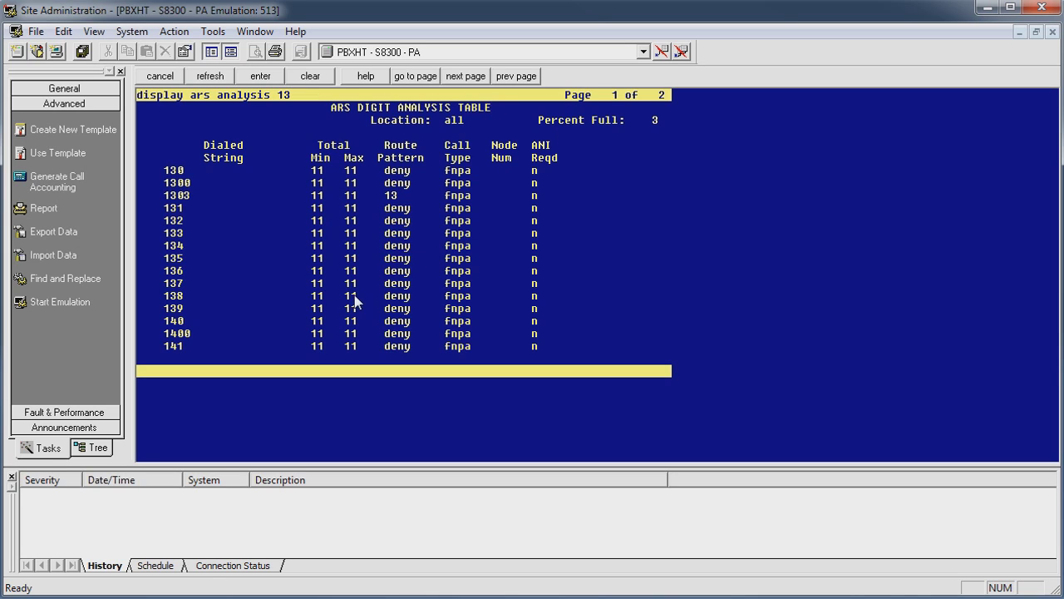
{"action": "left_click", "coordinate": [148, 77]}
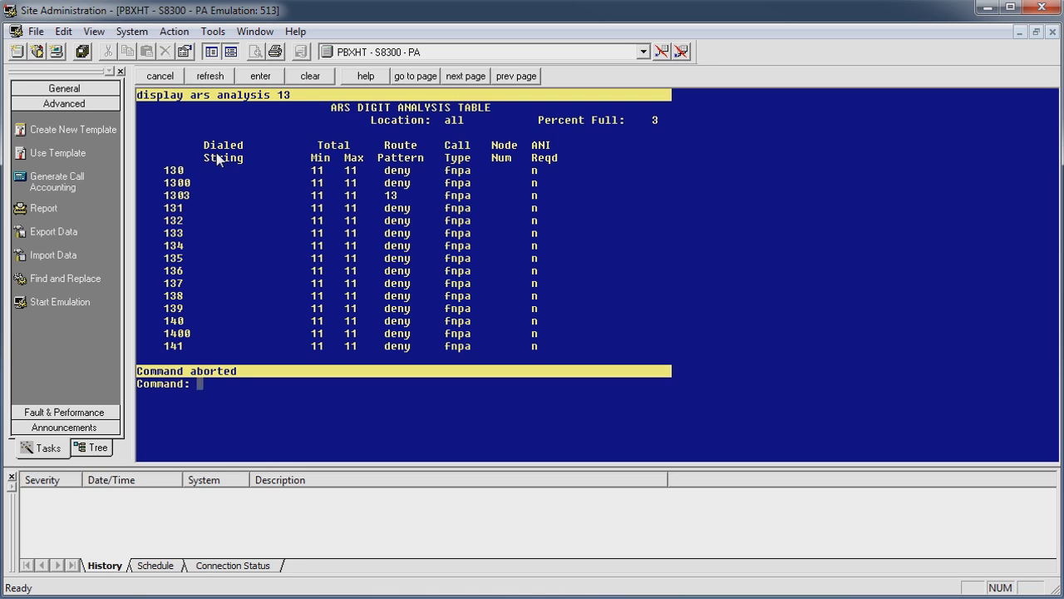
{"action": "type", "text": "ch ars ana 1976"}
Step: Open ARS analysis at 1976 for editing and move to its empty second page
{"action": "key", "text": "Return"}
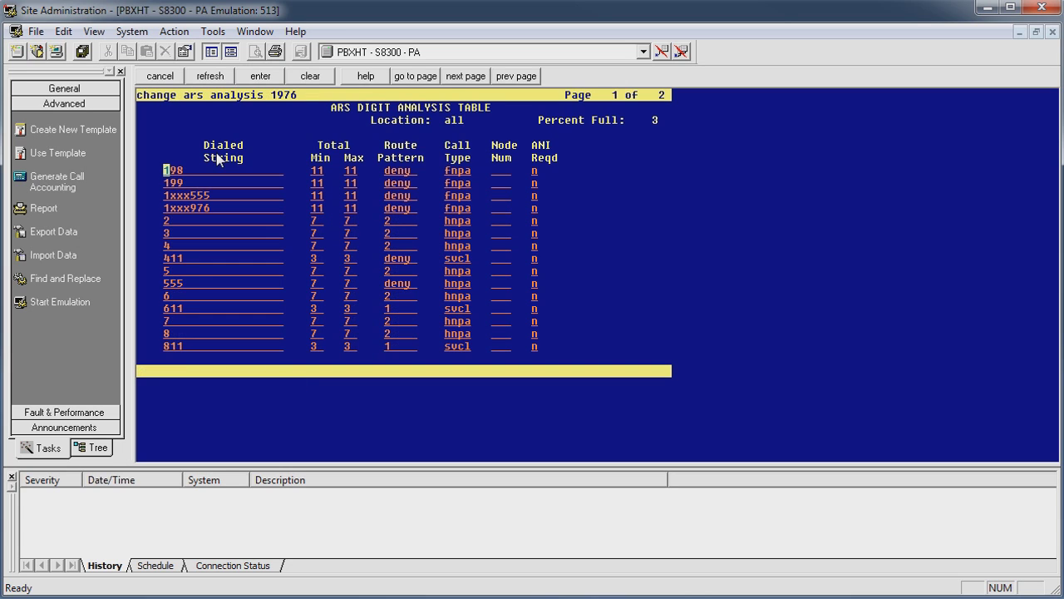
{"action": "key", "text": "Down"}
{"action": "key", "text": "Down"}
{"action": "key", "text": "Down"}
{"action": "key", "text": "Tab"}
{"action": "key", "text": "Tab"}
{"action": "key", "text": "Tab"}
{"action": "key", "text": "shift+Tab"}
{"action": "key", "text": "shift+Tab"}
{"action": "key", "text": "shift+Tab"}
{"action": "key", "text": "shift+Tab"}
{"action": "key", "text": "Tab"}
{"action": "key", "text": "Tab"}
{"action": "key", "text": "shift+Tab"}
{"action": "key", "text": "F7"}
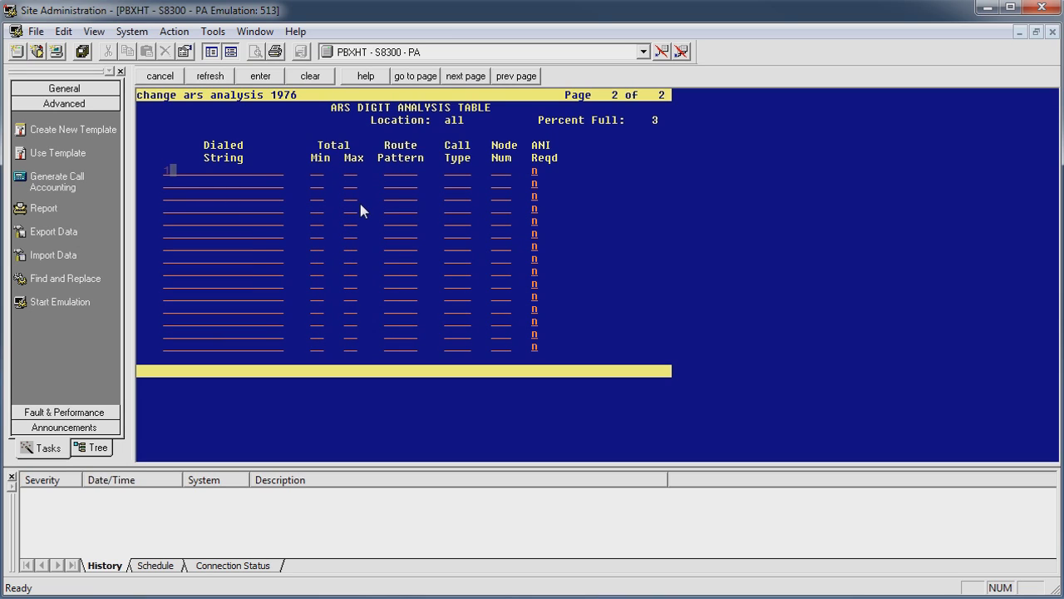
Step: Add dialed string 1976 with Min 4 and Max 11
{"action": "type", "text": "19765"}
{"action": "key", "text": "BackSpace"}
{"action": "key", "text": "Tab"}
{"action": "type", "text": "1"}
{"action": "key", "text": "Tab"}
{"action": "type", "text": "11"}
{"action": "key", "text": "Tab"}
{"action": "key", "text": "shift+Tab"}
{"action": "type", "text": "4"}
{"action": "key", "text": "Tab"}
Step: Set row 1976's route pattern to deny and call type to hnpa
{"action": "type", "text": "deny"}
{"action": "key", "text": "Tab"}
{"action": "type", "text": "hnpa"}
{"action": "key", "text": "Return"}
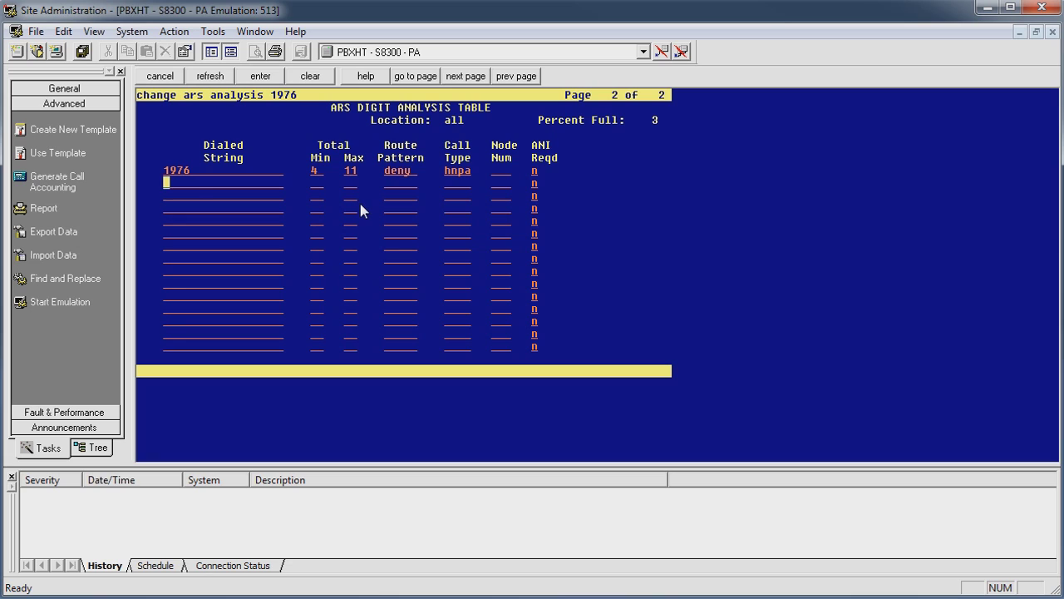
{"action": "key", "text": "F8"}
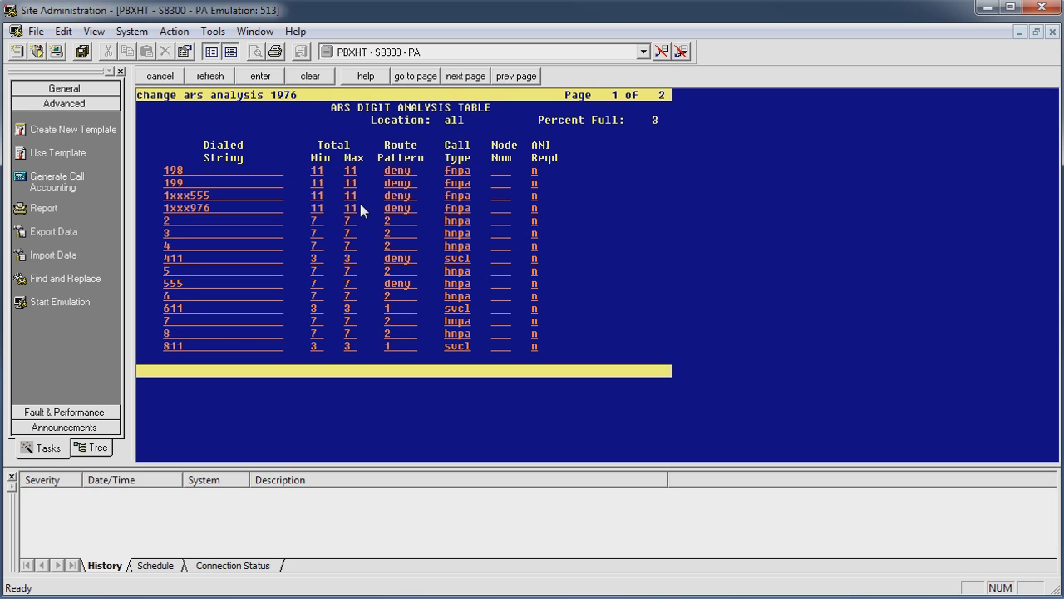
{"action": "key", "text": "F7"}
{"action": "key", "text": "Tab"}
{"action": "key", "text": "Tab"}
{"action": "key", "text": "Tab"}
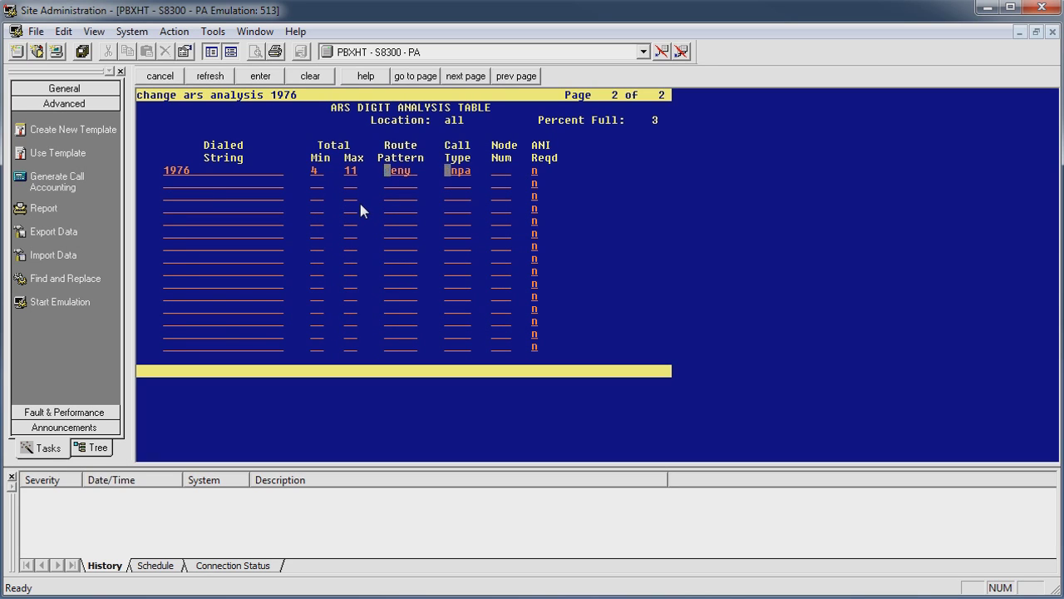
{"action": "key", "text": "Tab"}
{"action": "key", "text": "Tab"}
{"action": "key", "text": "Tab"}
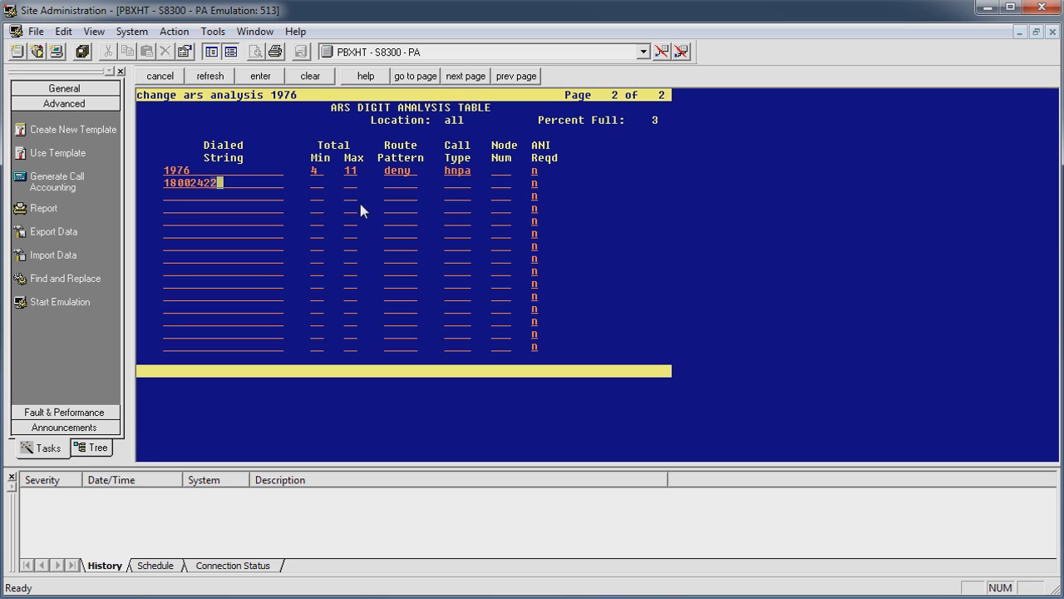
{"action": "key", "text": "Tab"}
{"action": "type", "text": "1 11 "}
{"action": "type", "text": "deny"}
{"action": "key", "text": "Tab"}
{"action": "type", "text": "hnpa"}
{"action": "key", "text": "Tab"}
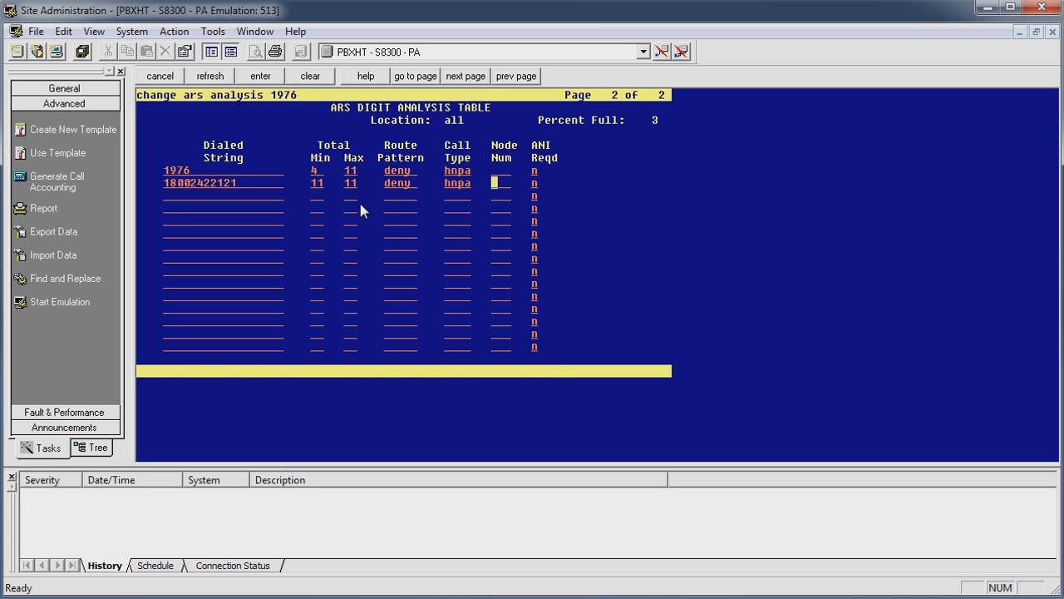
{"action": "key", "text": "Return"}
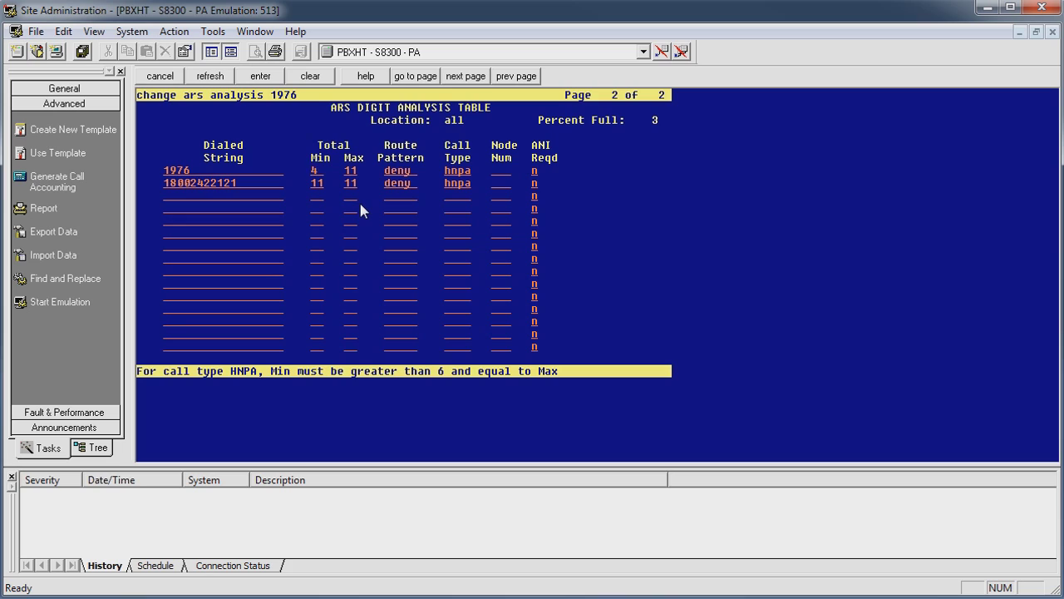
Step: Submit the ARS changes, correcting the 1976 row's Min from 6 to 11 after the HNPA error
{"action": "type", "text": "6"}
{"action": "key", "text": "Tab"}
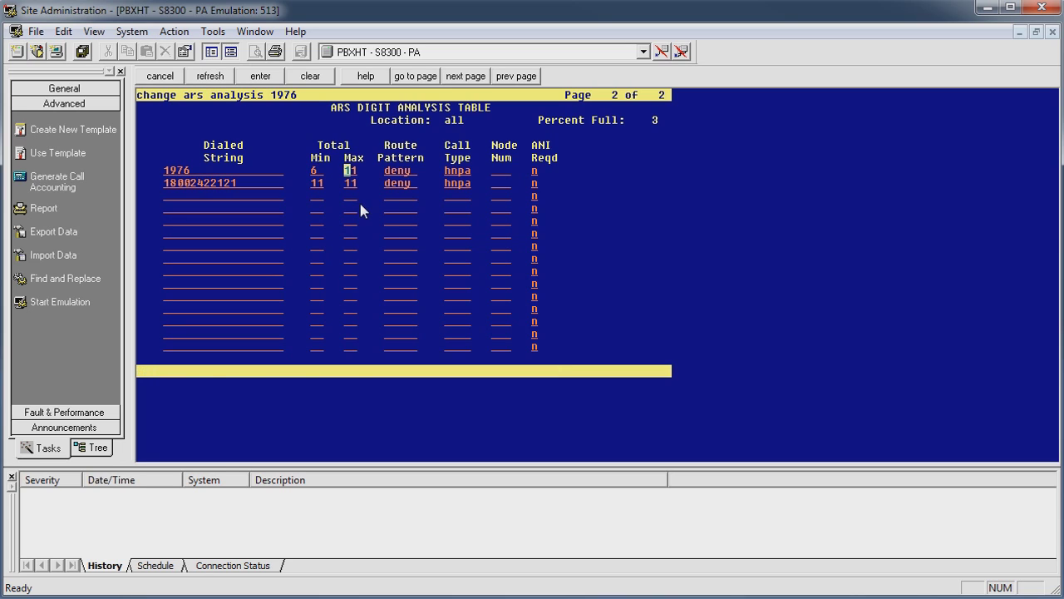
{"action": "key", "text": "Return"}
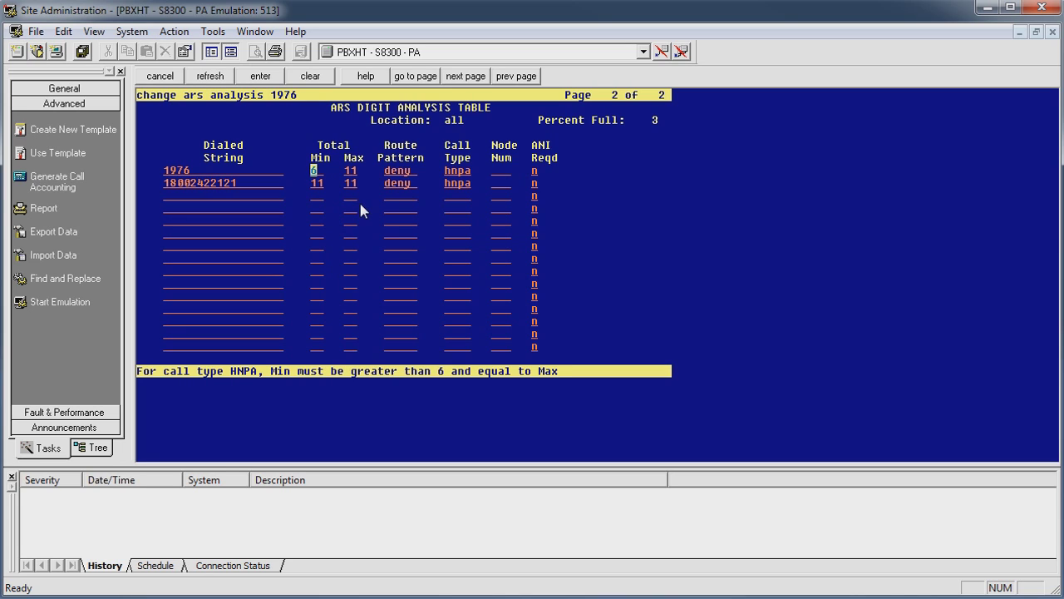
{"action": "type", "text": "11"}
{"action": "key", "text": "Tab"}
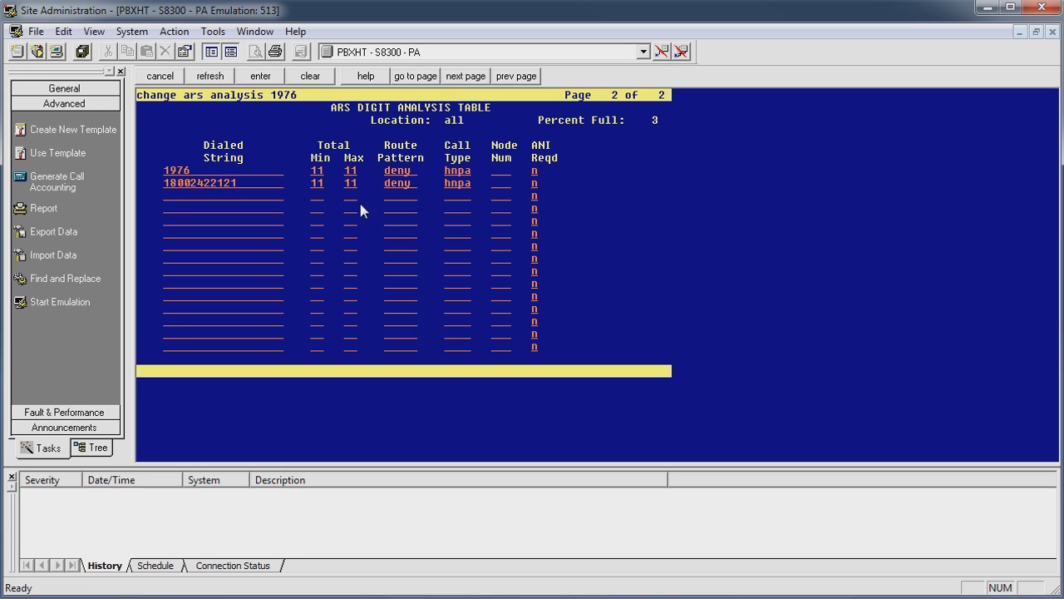
{"action": "key", "text": "Return"}
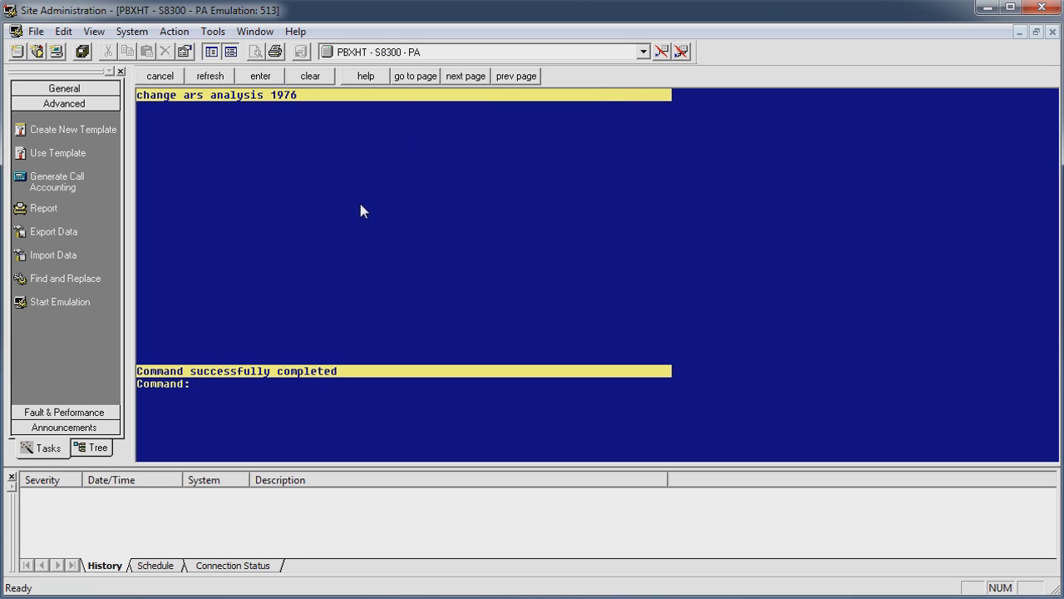
Step: Run 'change aar analysis 13' to bring up AAR digit analysis table 13 for editing
{"action": "type", "text": "change aar analysis"}
{"action": "type", "text": " 13"}
{"action": "key", "text": "Return"}
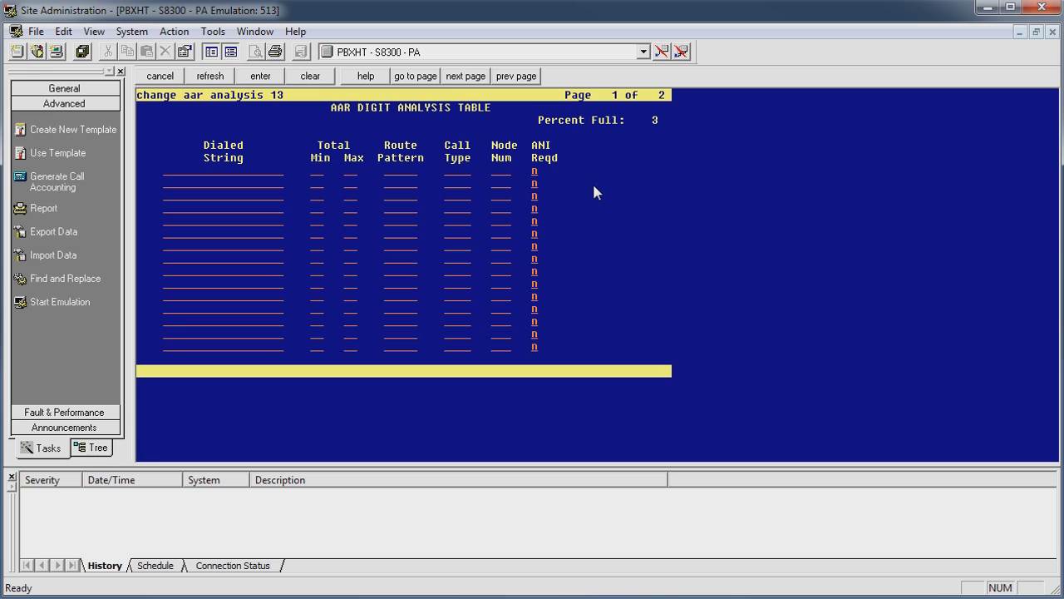
Step: Enter dialed string 513 with Total Min 7 and Max 7 in the first AAR row
{"action": "type", "text": "513"}
{"action": "key", "text": "Tab"}
{"action": "type", "text": "7"}
{"action": "key", "text": "Tab"}
{"action": "type", "text": "7"}
{"action": "key", "text": "Tab"}
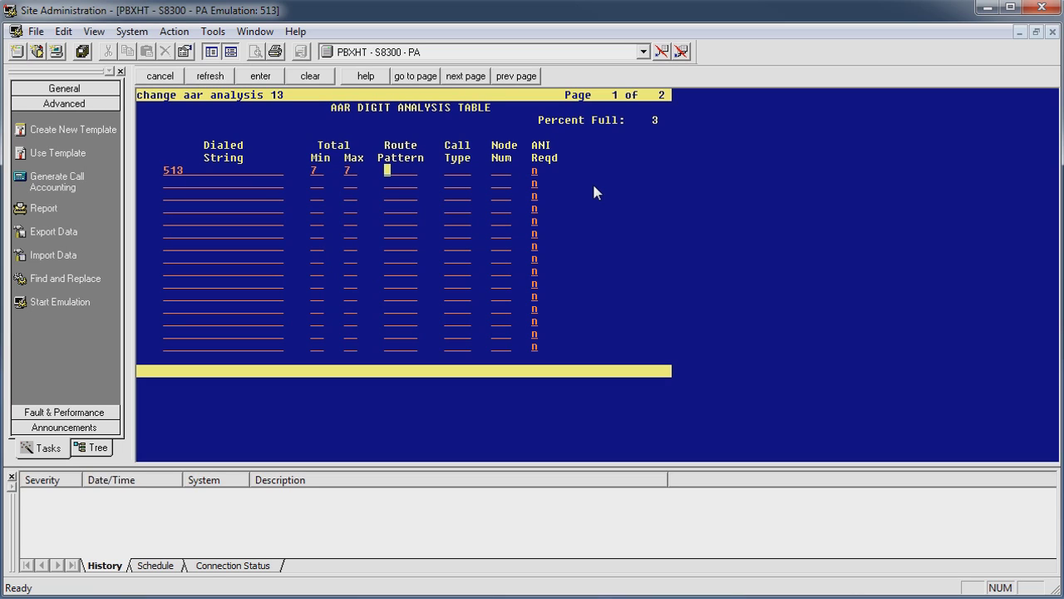